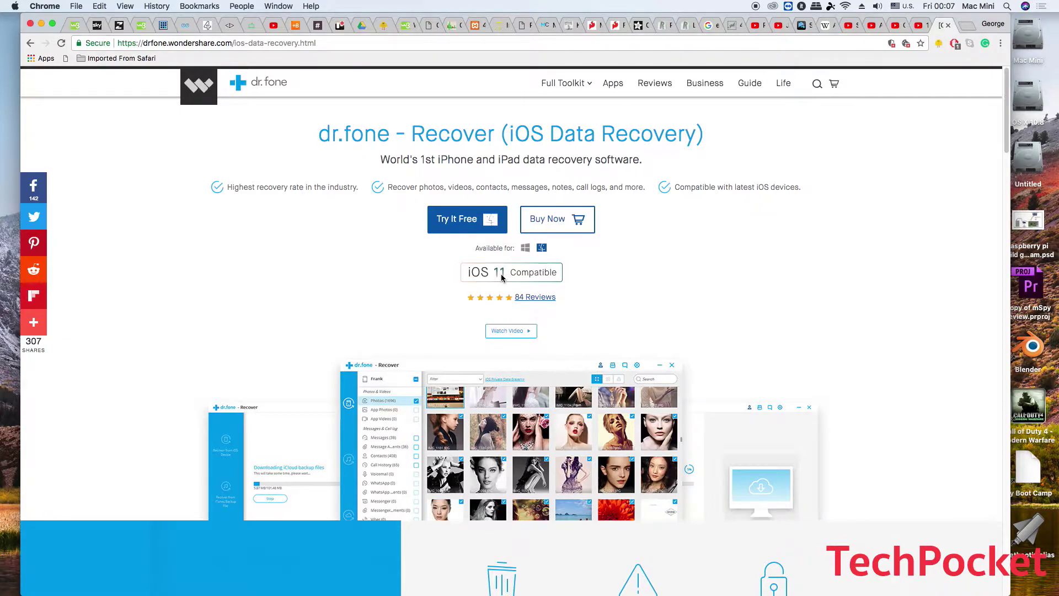
- Scroll down the dr.fone Recover (iOS Data Recovery) product page in Chrome
scroll(365, 256, down, 10)
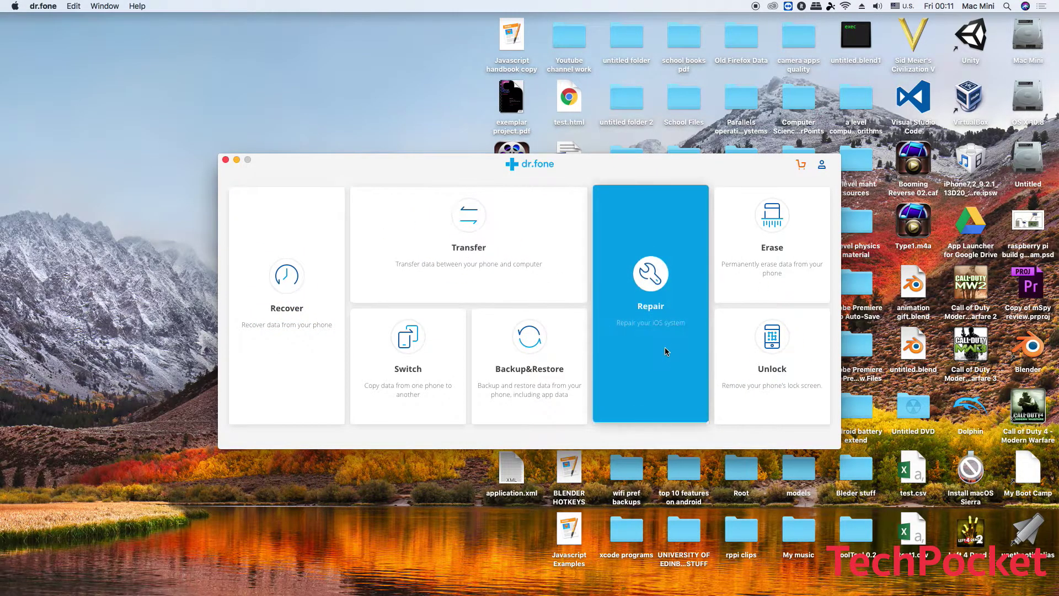
- Open Recover and untick 'Existing Data on the Device', leaving the nine deleted-data categories selected
click(287, 307)
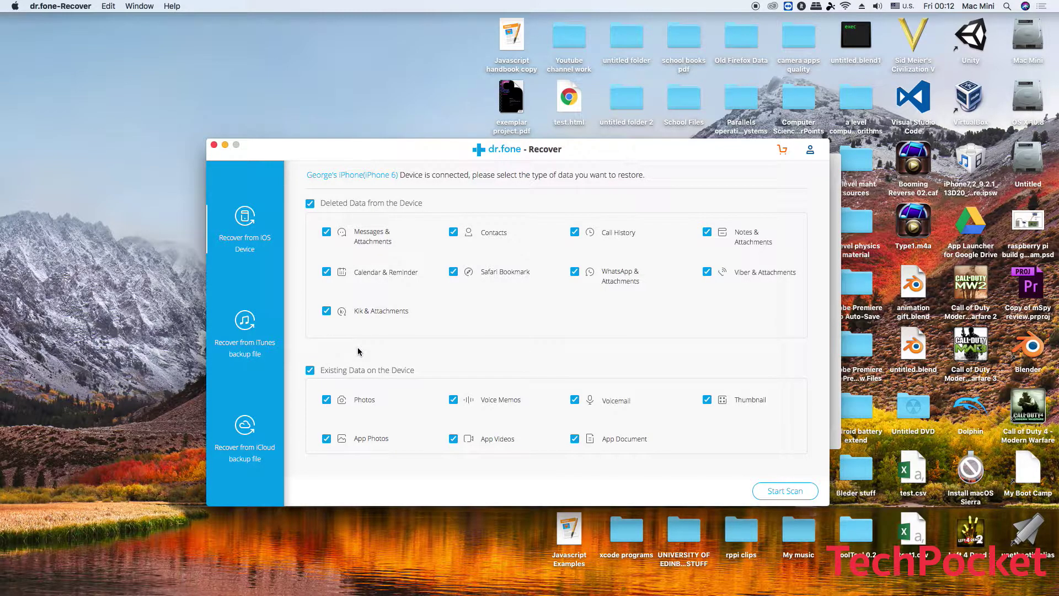
click(310, 370)
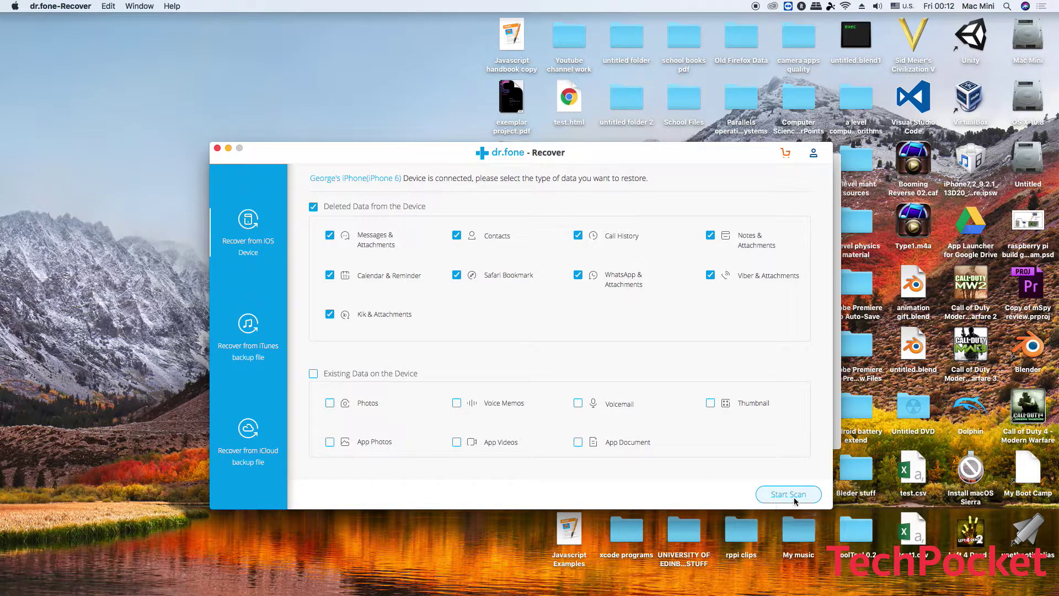
- Scan the iPhone 6 for deleted data, finding Messages (47), Contacts (70) and Call History (270)
click(794, 500)
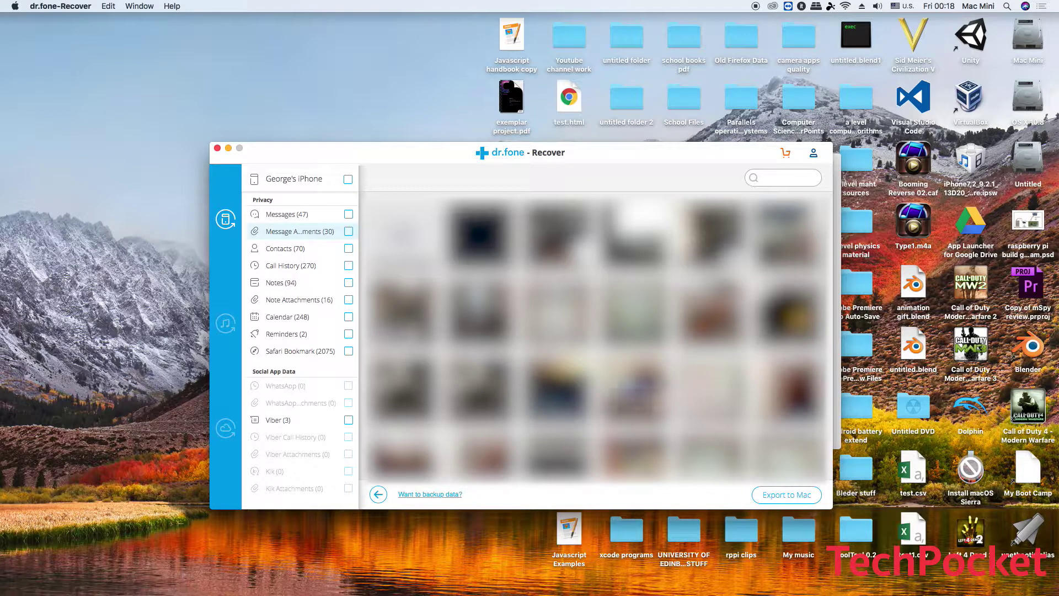
- Preview the recovered Notes, Note Attachments and the 2075 Safari Bookmark entries
click(292, 284)
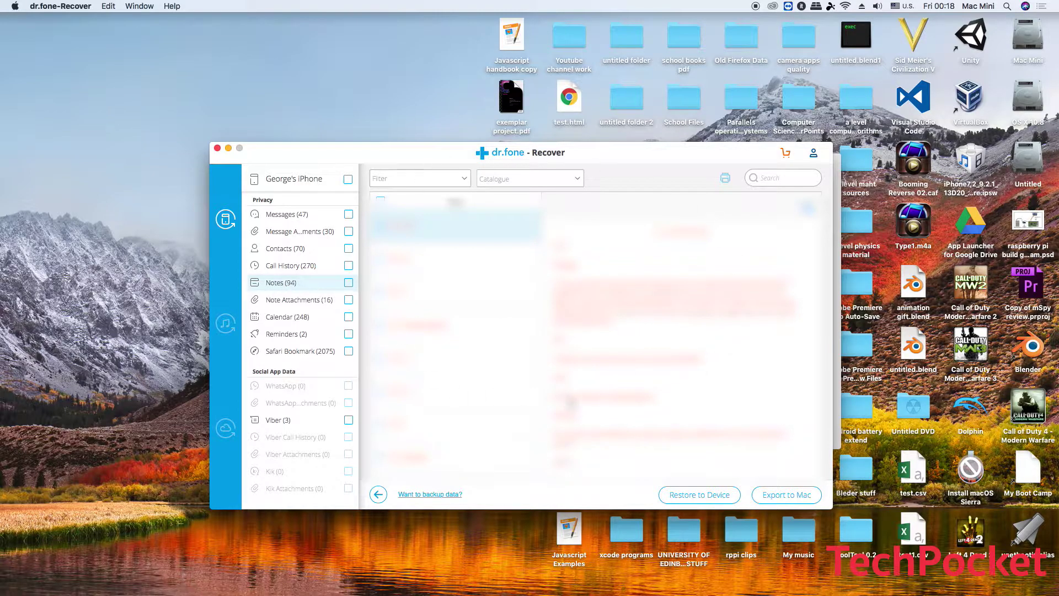
click(284, 303)
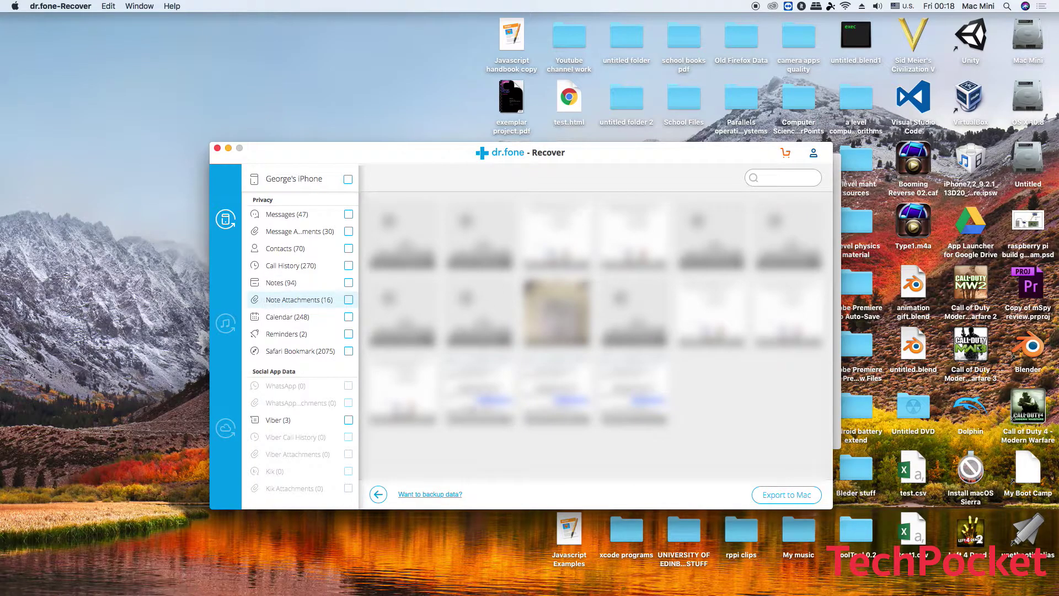
click(296, 353)
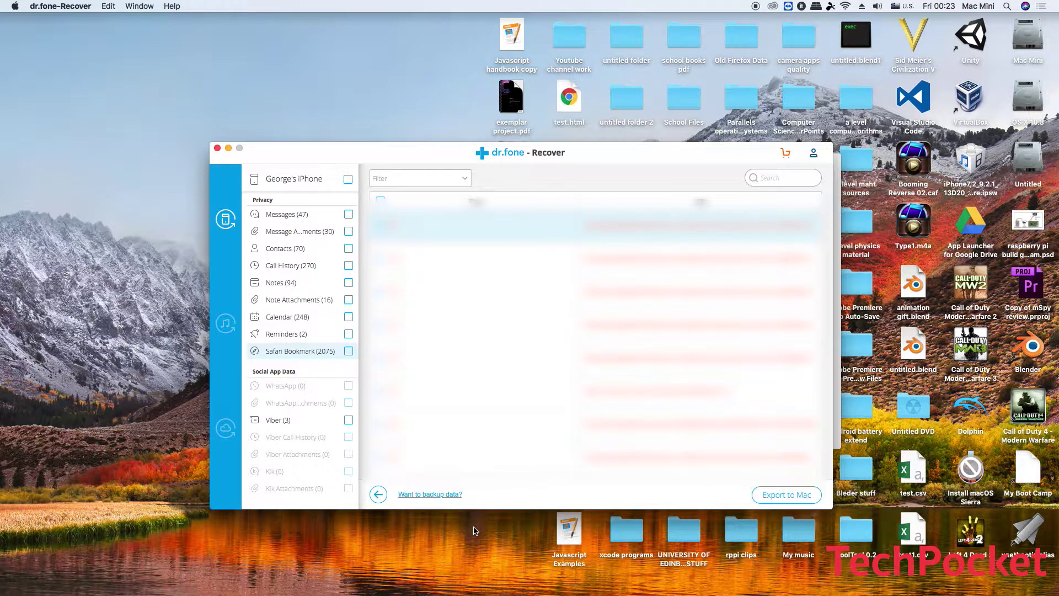
- Launch Kies from the Dock and dismiss the dr.fone warning pop-up over the results
mouse_move(215, 581)
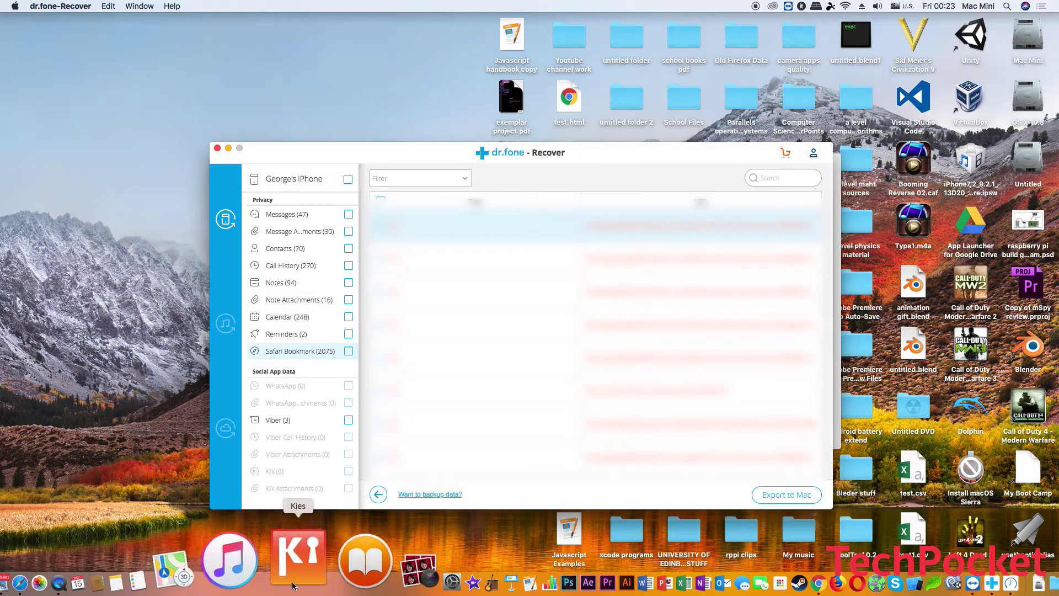
click(280, 581)
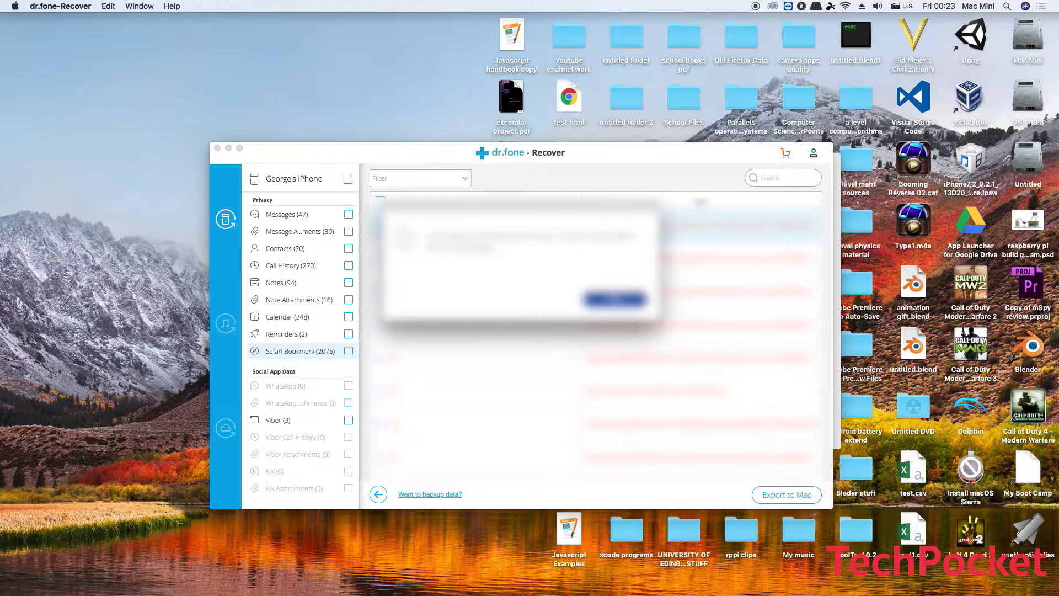
click(613, 299)
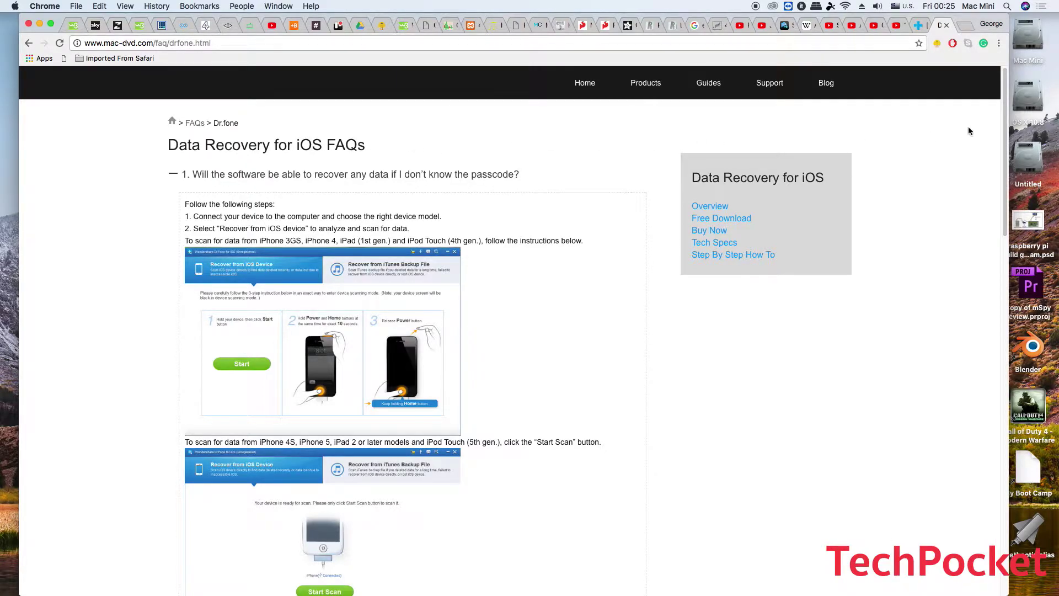
- Highlight FAQ 6's heading and its 'Analyze failed' troubleshooting steps on the FAQ page
scroll(237, 303, down, 7)
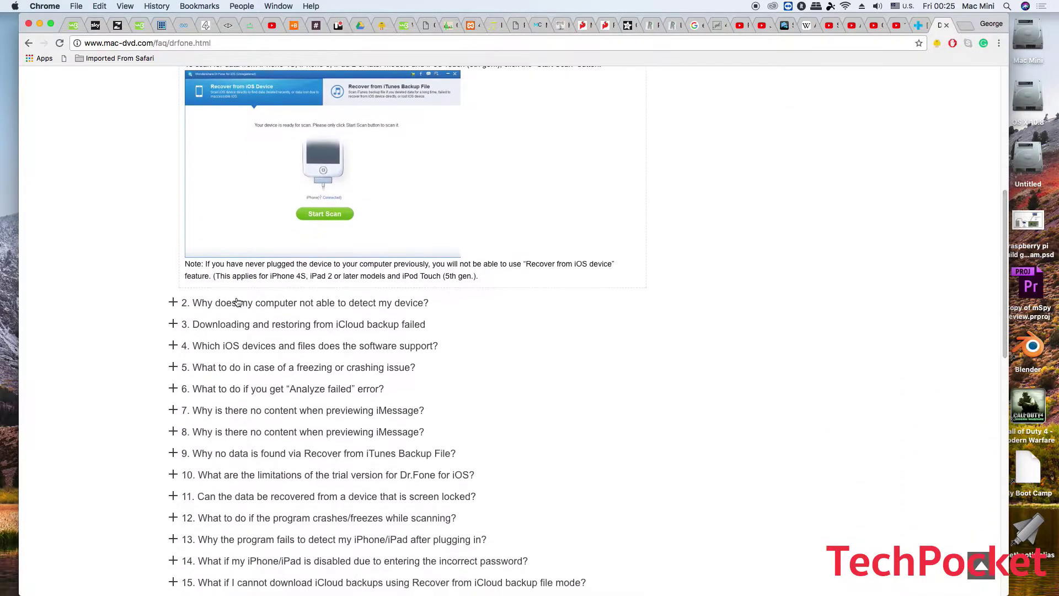
drag(173, 392, 235, 394)
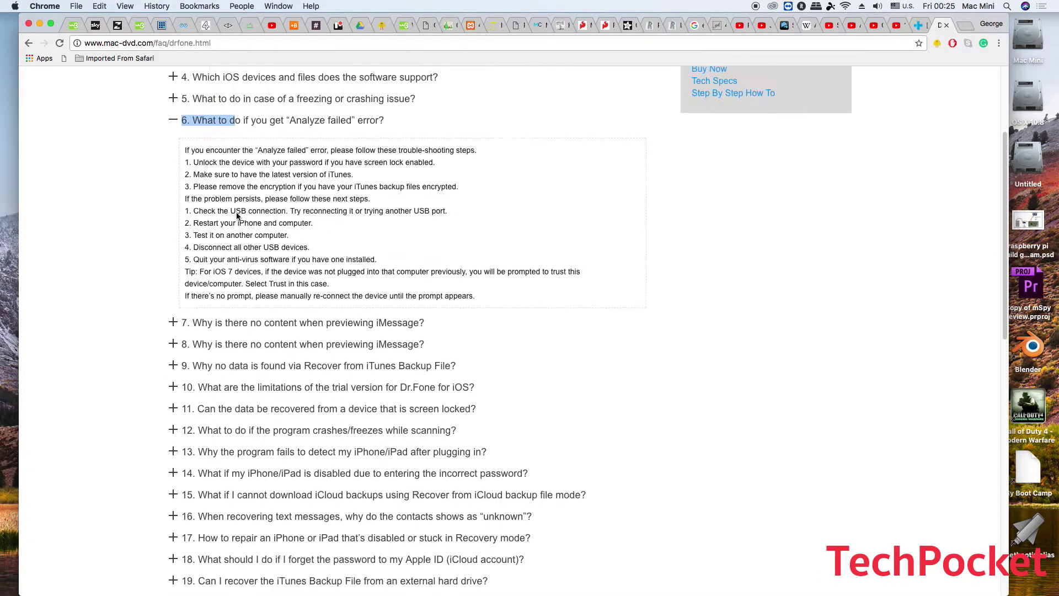
click(463, 277)
drag(483, 301, 185, 148)
click(470, 229)
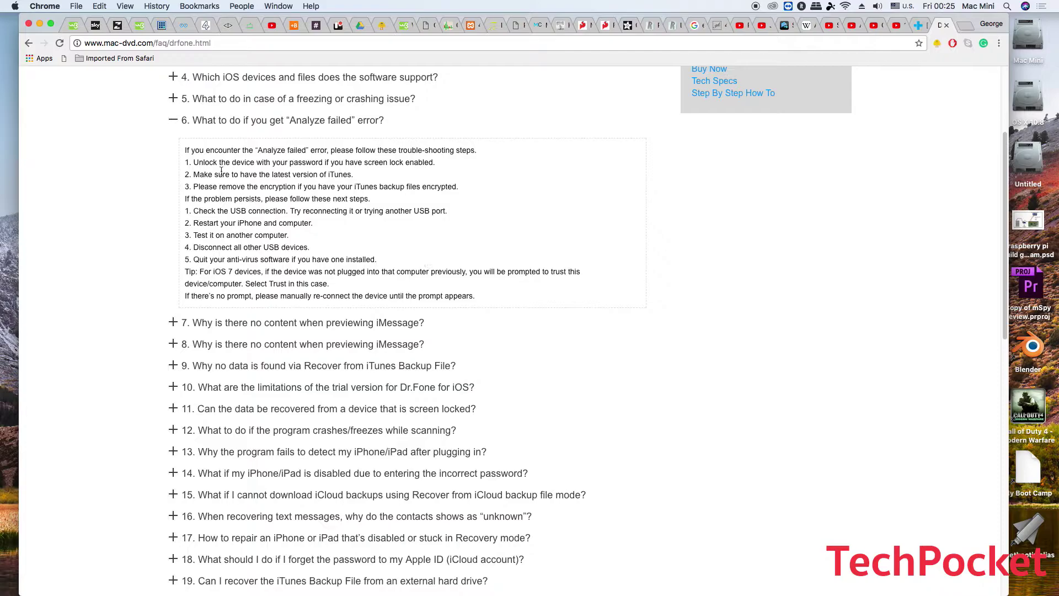
drag(184, 149, 482, 299)
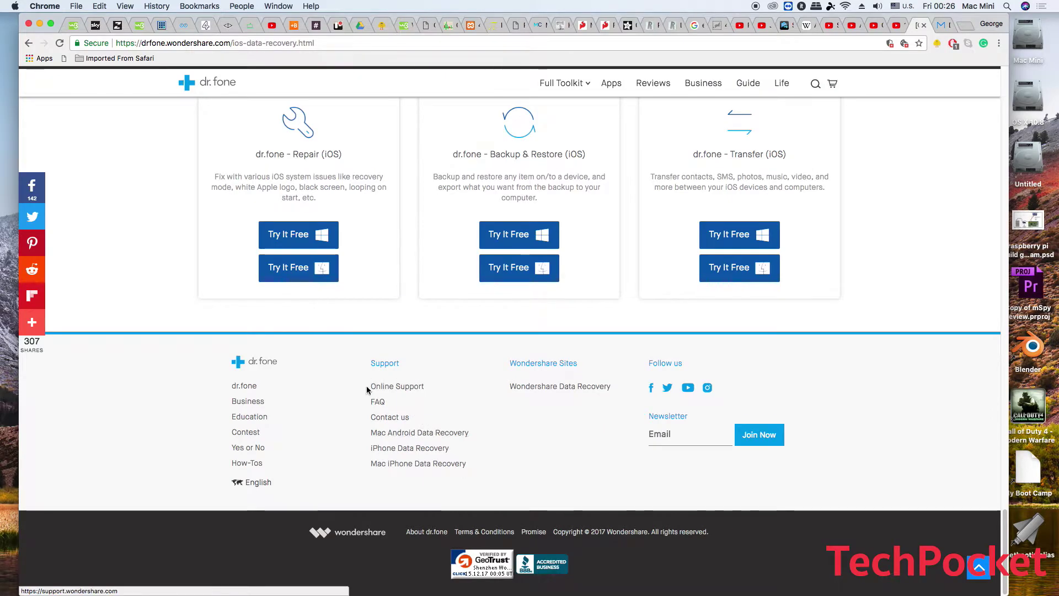
- Open Wondershare Online Support's direct customer service assistance form, then minimise Chrome
click(402, 387)
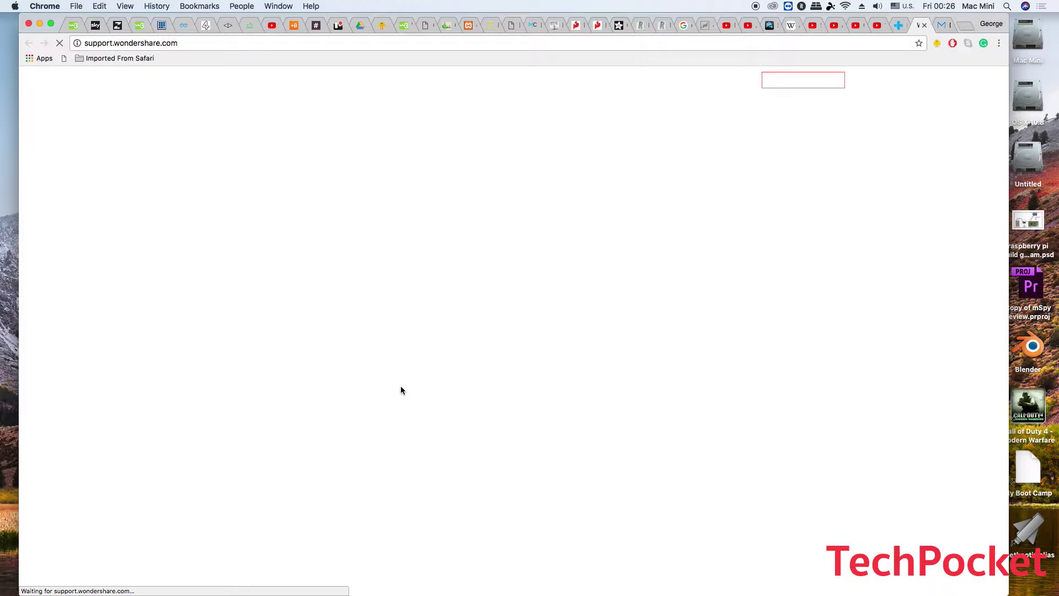
scroll(386, 378, down, 5)
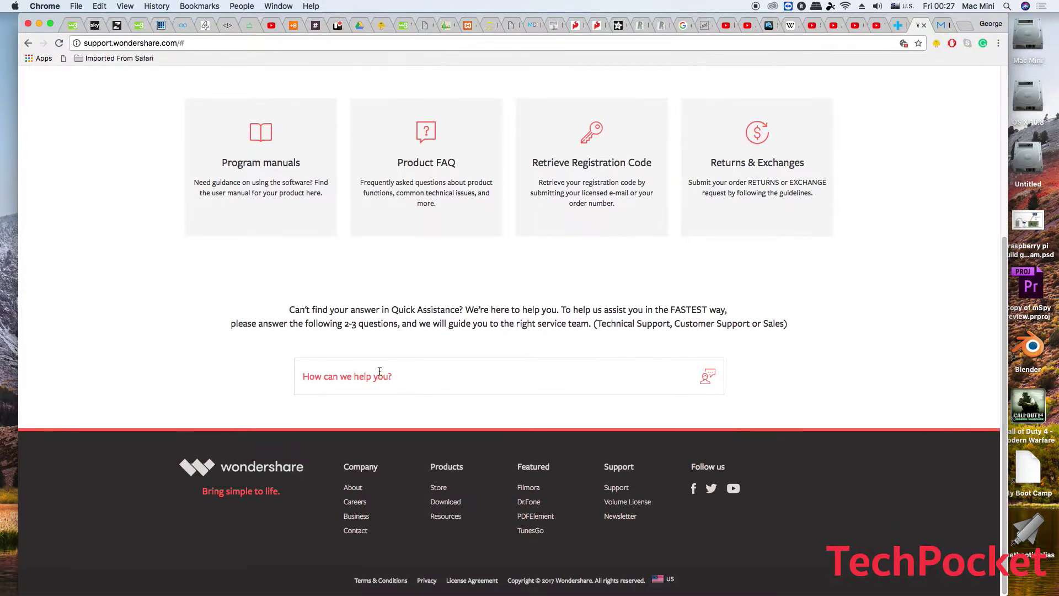
click(380, 375)
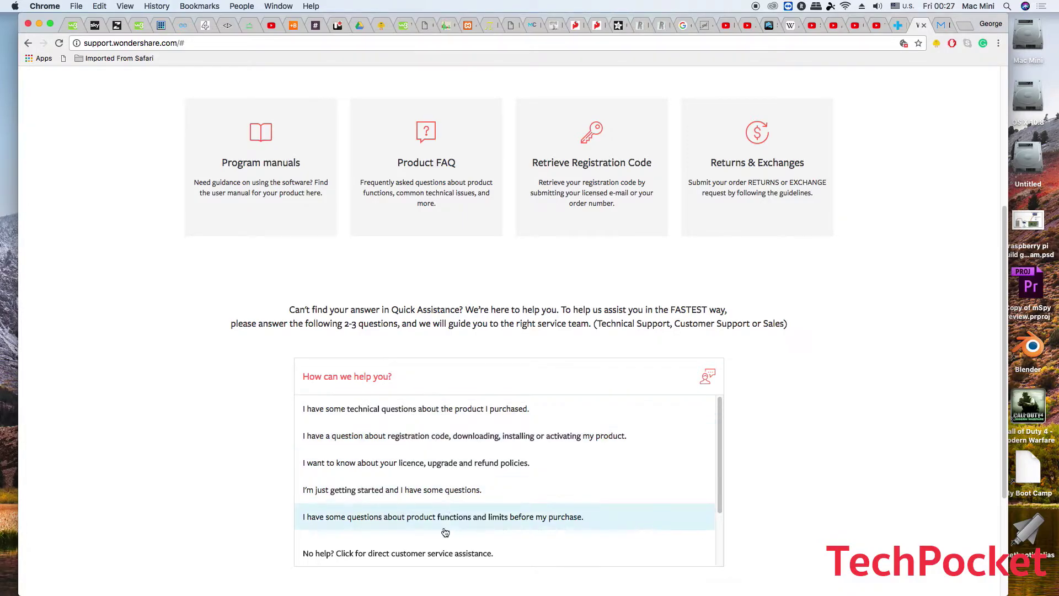
click(422, 563)
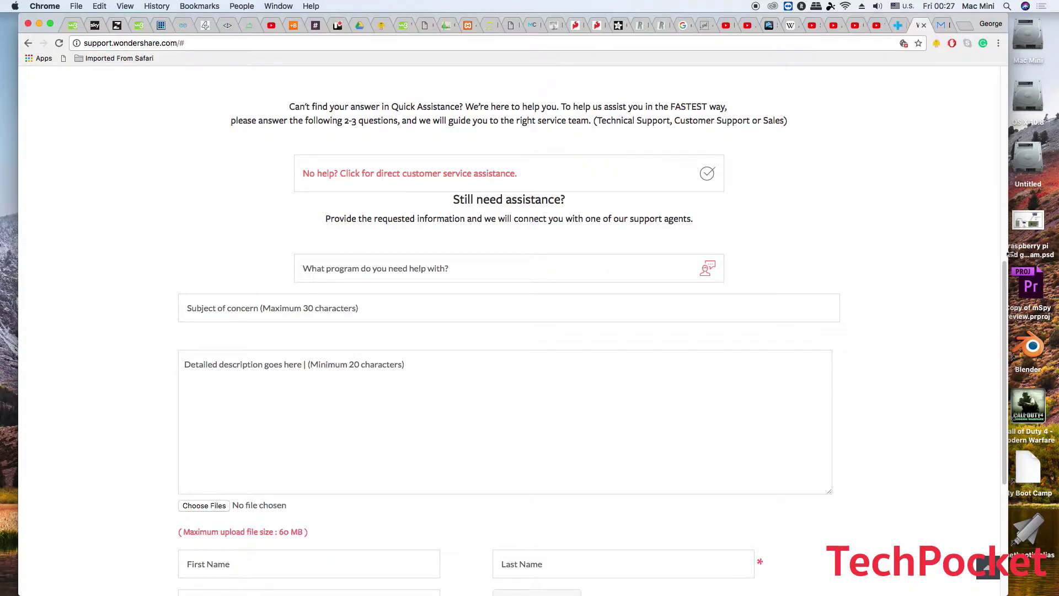
scroll(661, 331, down, 5)
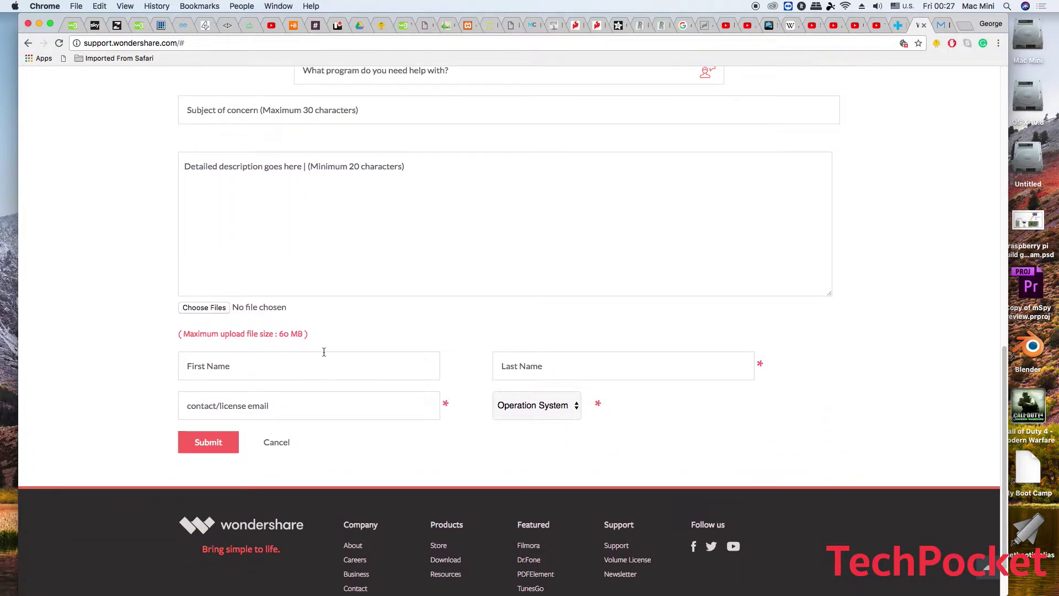
click(39, 26)
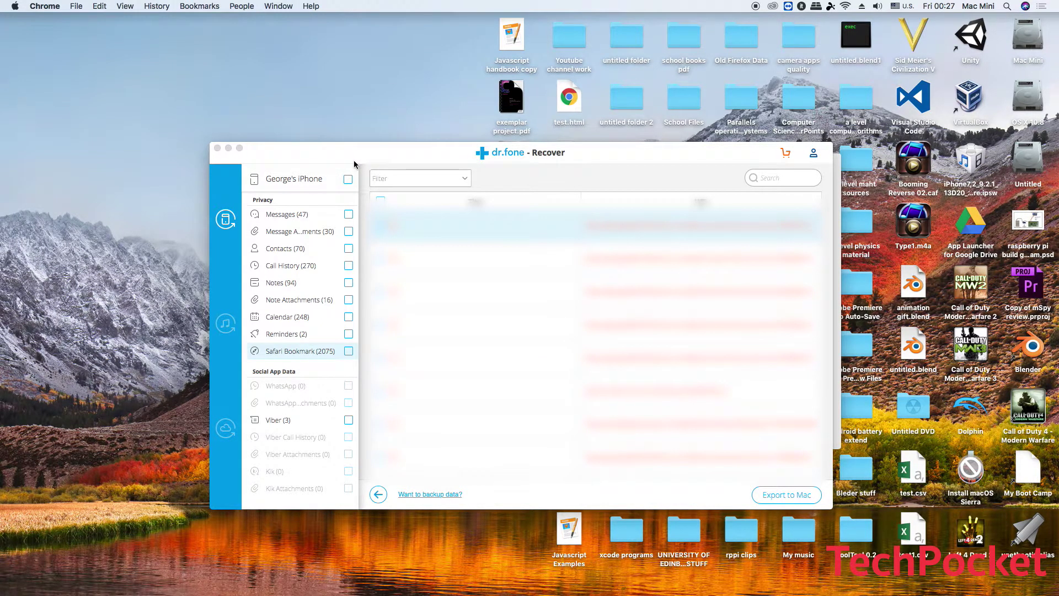
- Tick all recovered iPhone categories, from Messages through Safari Bookmark plus Viber (3)
click(348, 180)
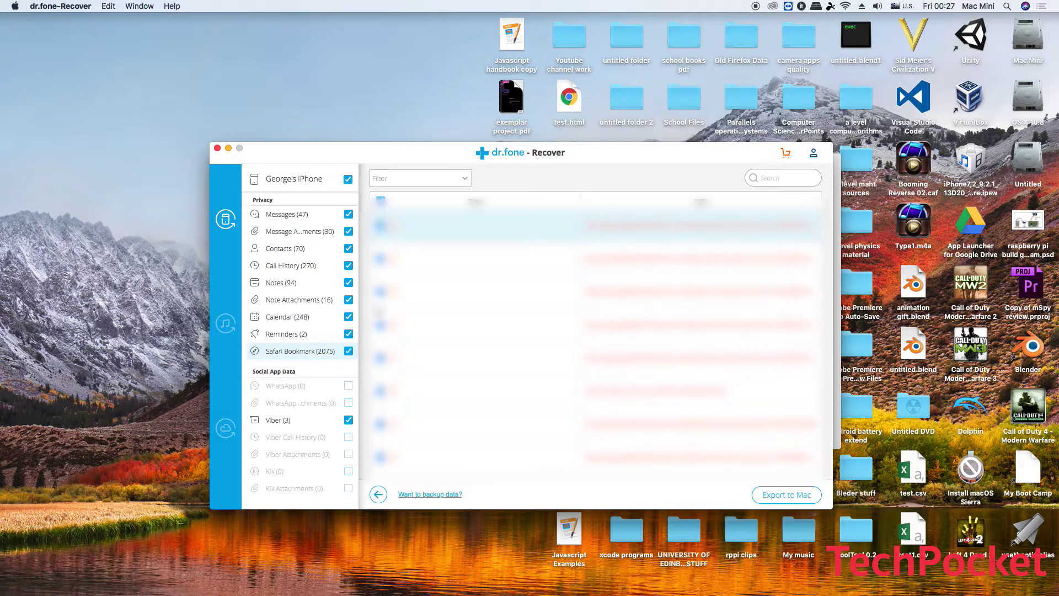
- Export the checked iPhone data to the Mac, saving it to the Desktop
click(792, 495)
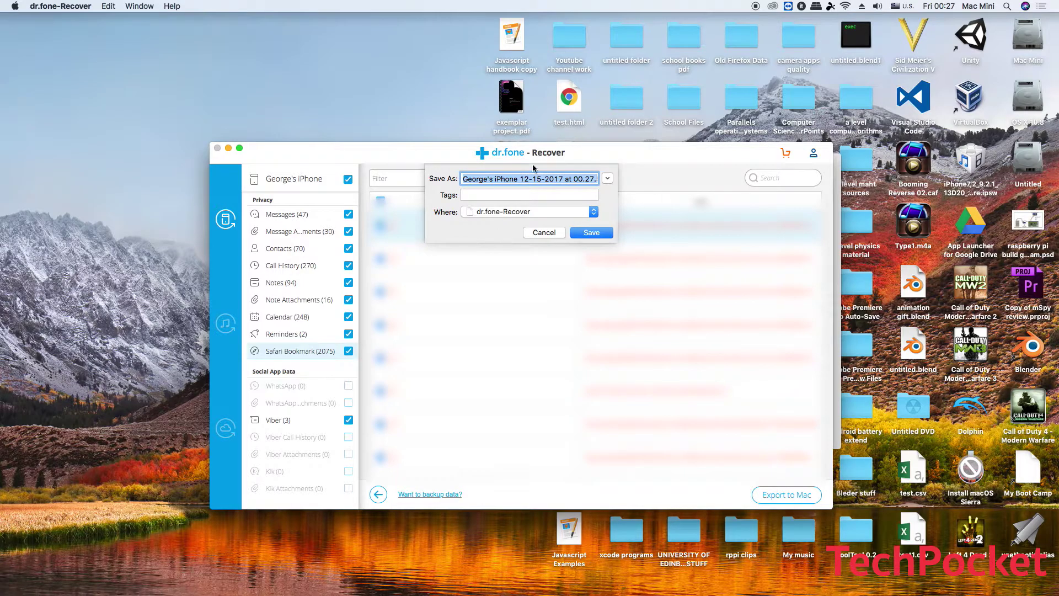
click(508, 212)
click(502, 300)
click(591, 234)
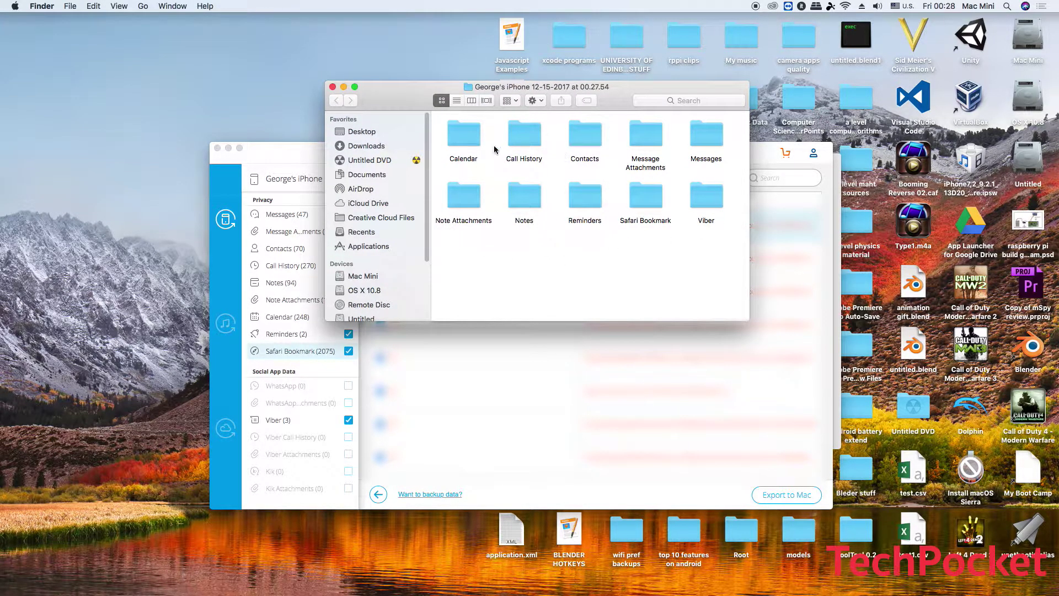
- Browse the exported Note Attachments and Messages folders, then close the Finder window
double_click(463, 190)
scroll(742, 192, down, 3)
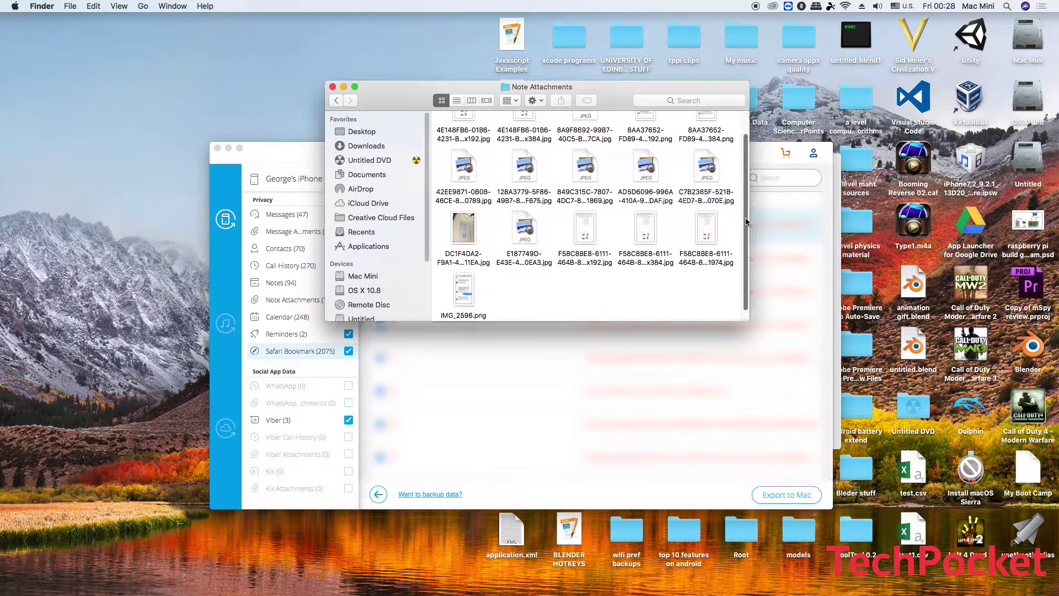
scroll(746, 213, up, 5)
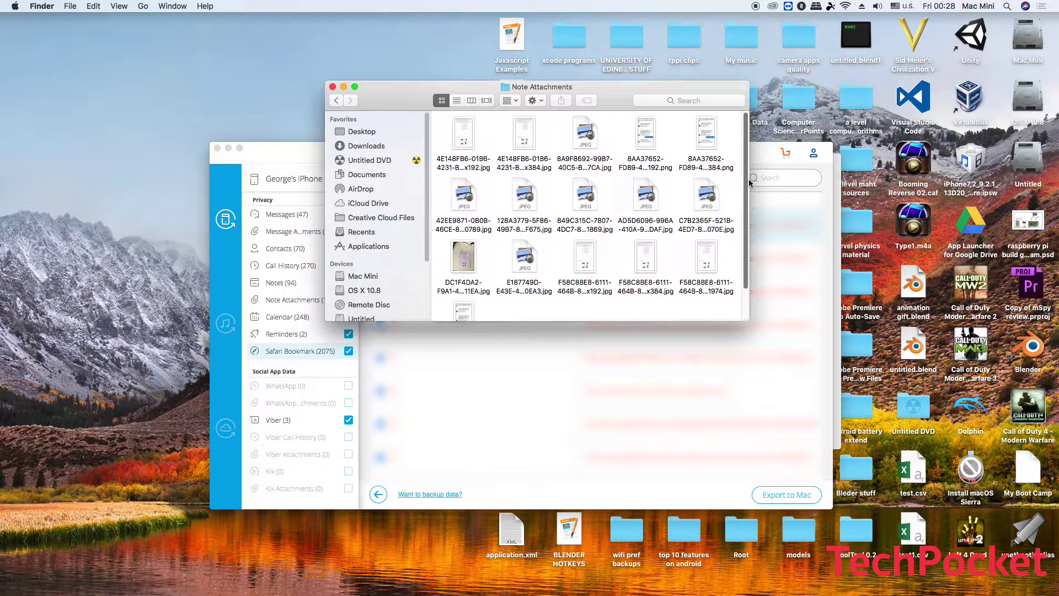
click(336, 101)
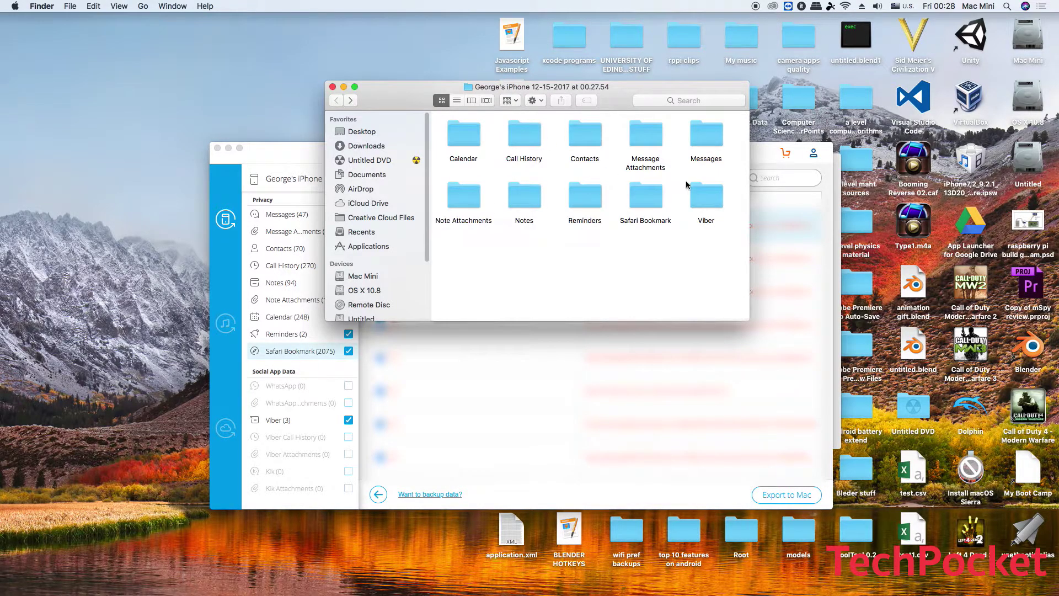
double_click(702, 142)
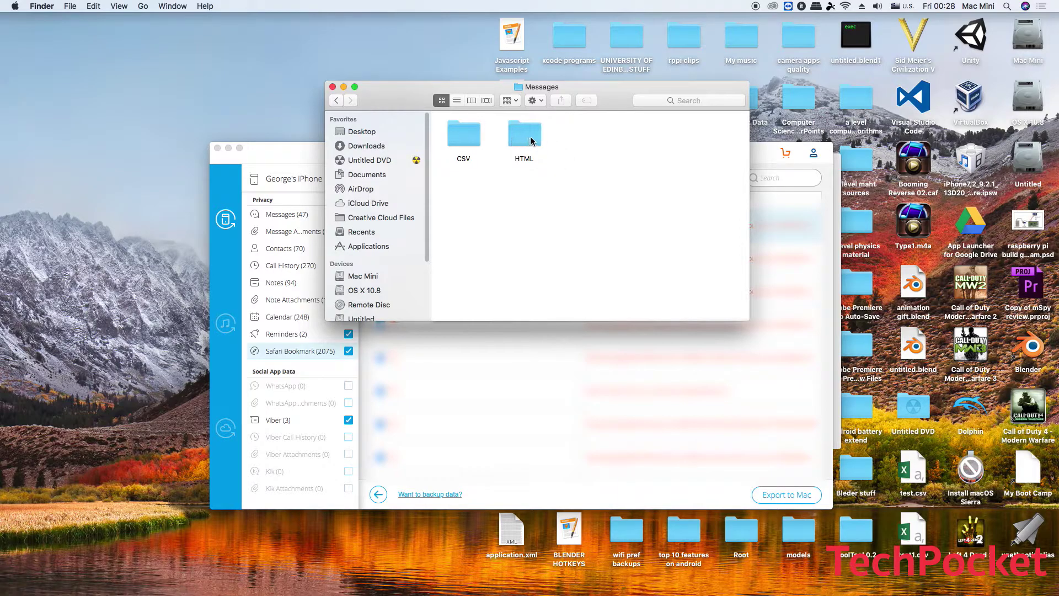
key(super+Tab)
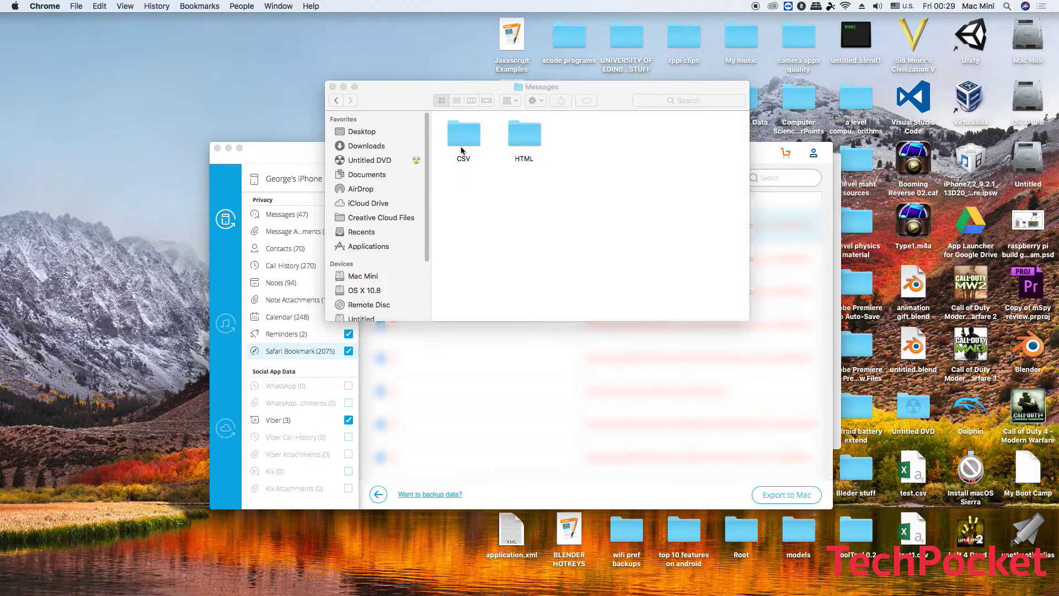
click(338, 100)
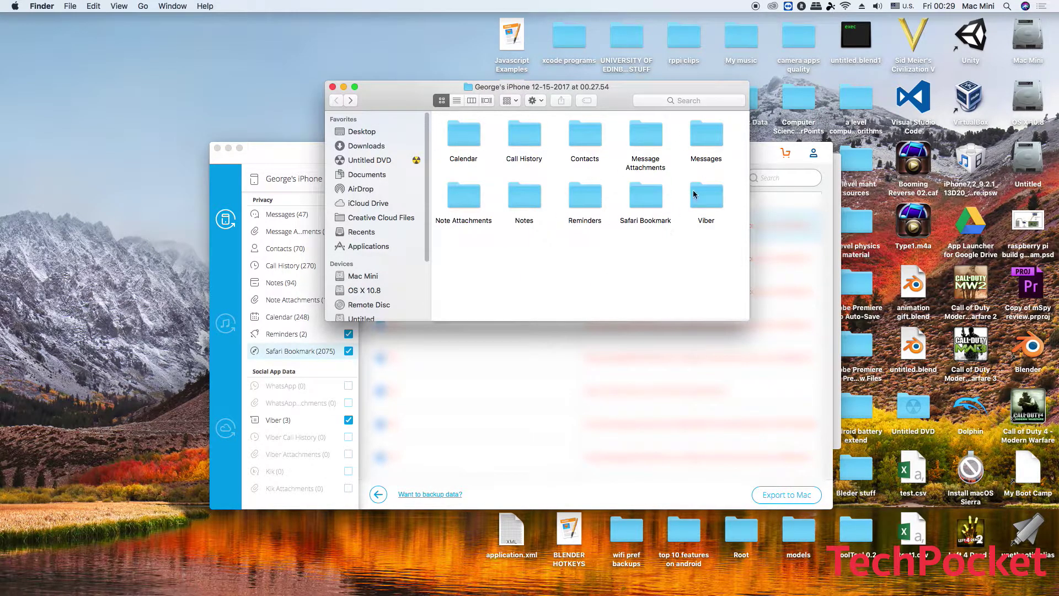
click(333, 87)
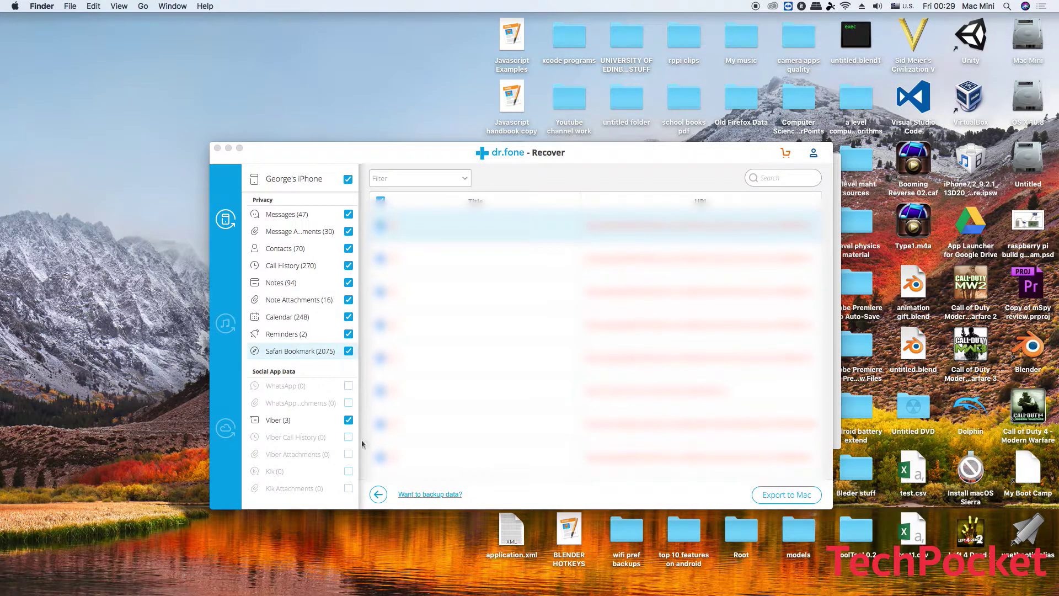
- Exit the Recover scan results, confirm leaving the module, then launch Repair from the home screen
click(378, 496)
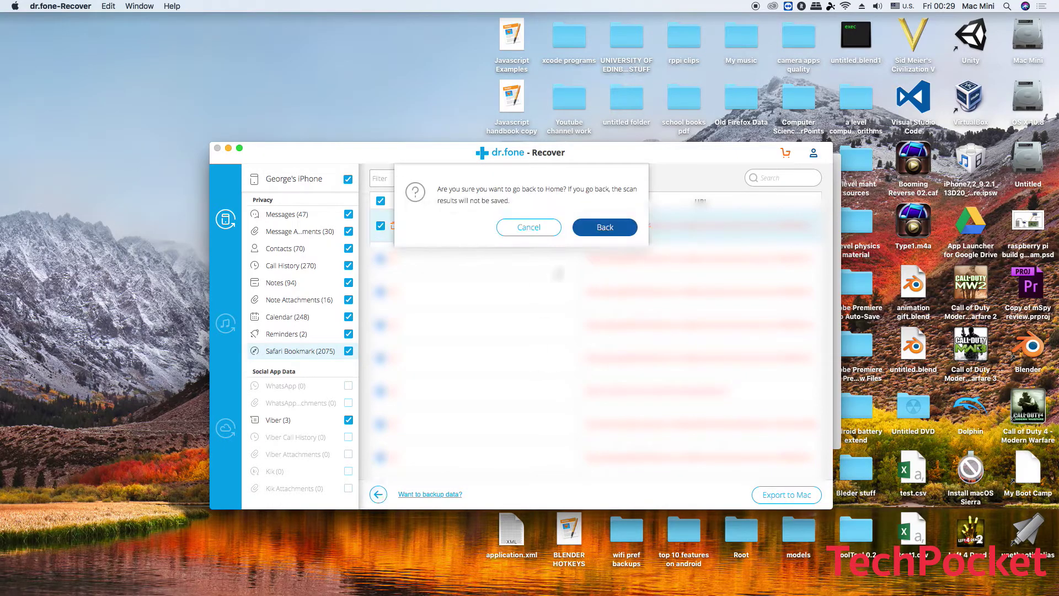
click(533, 228)
click(217, 148)
click(624, 300)
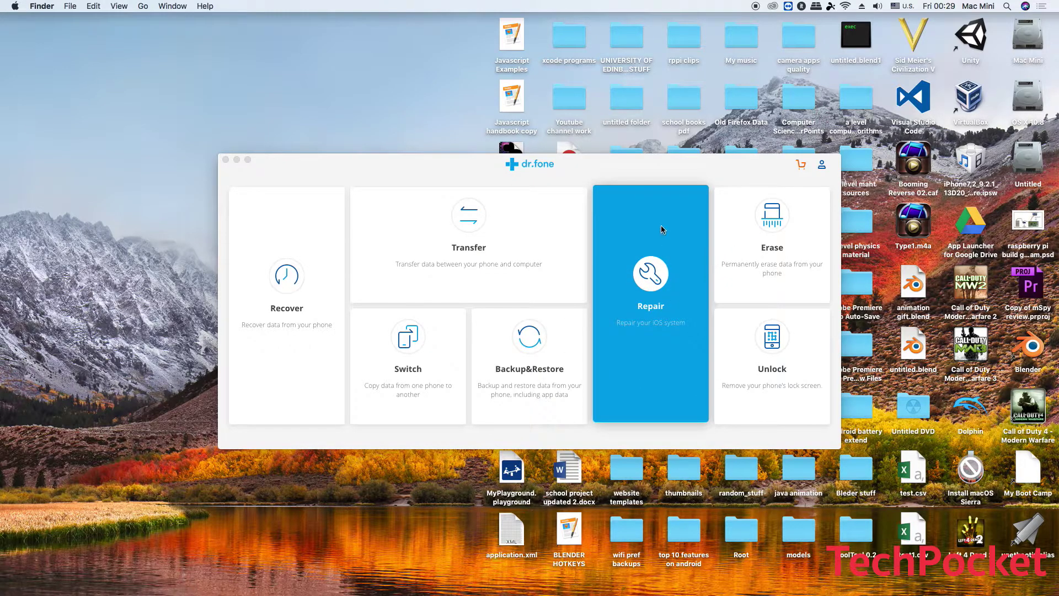
click(664, 310)
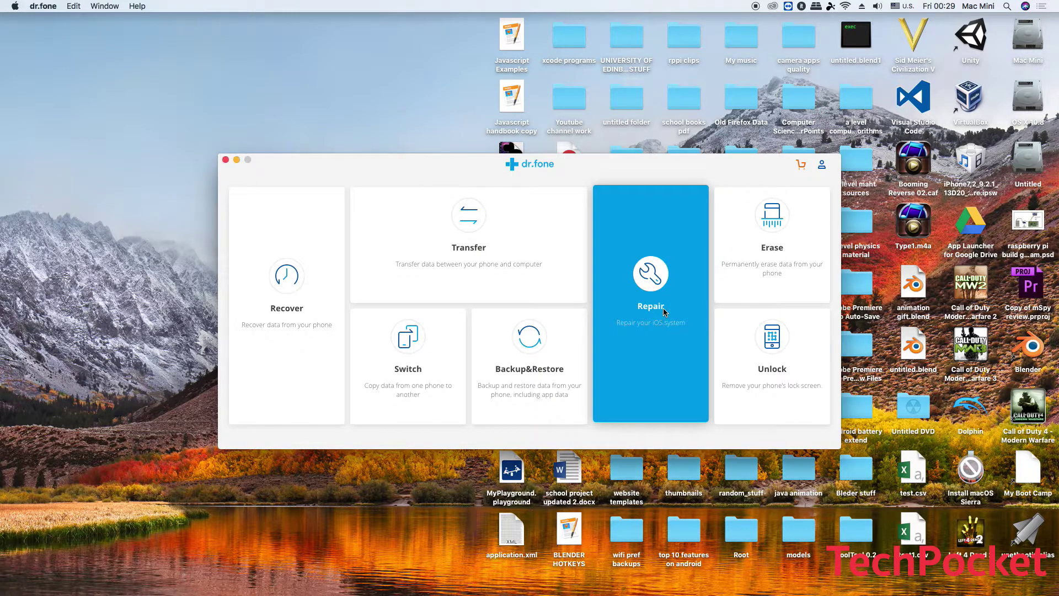
click(663, 307)
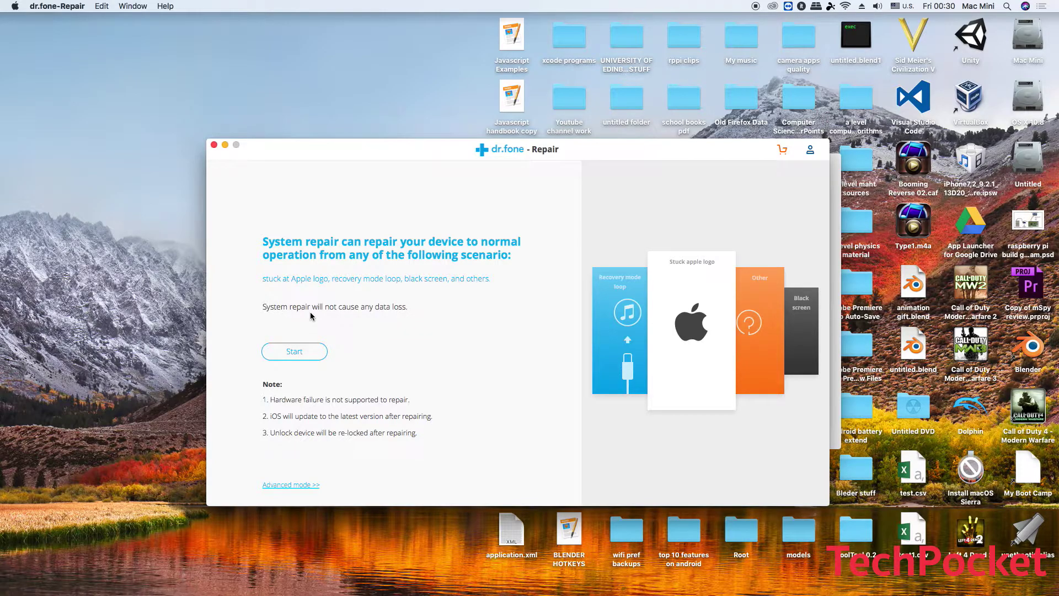
- Start the iOS system repair, accept the USB warning to see the DFU Mode steps, then return home
click(295, 353)
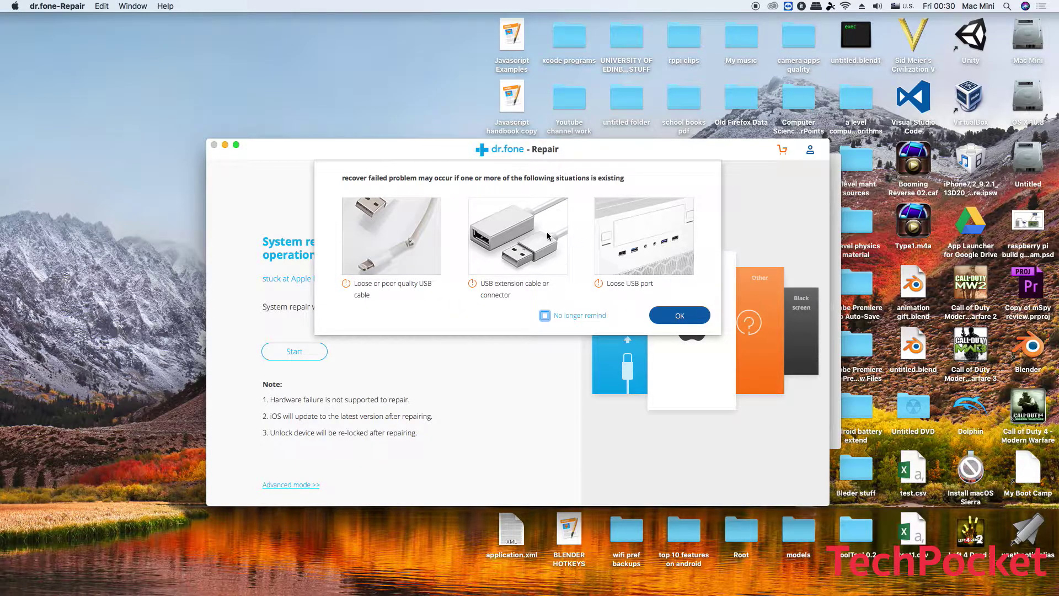
click(678, 322)
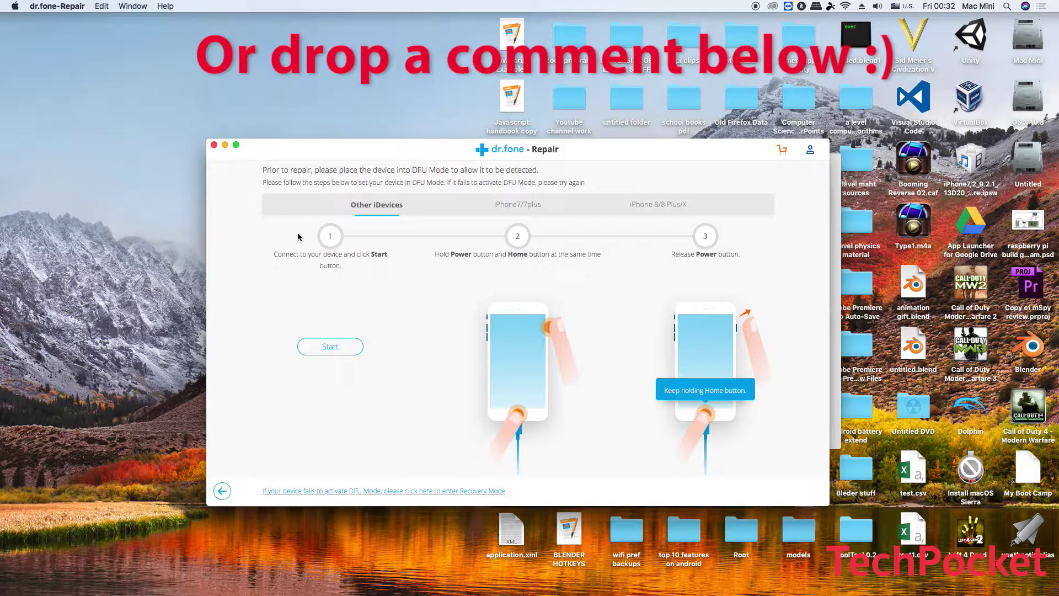
click(223, 490)
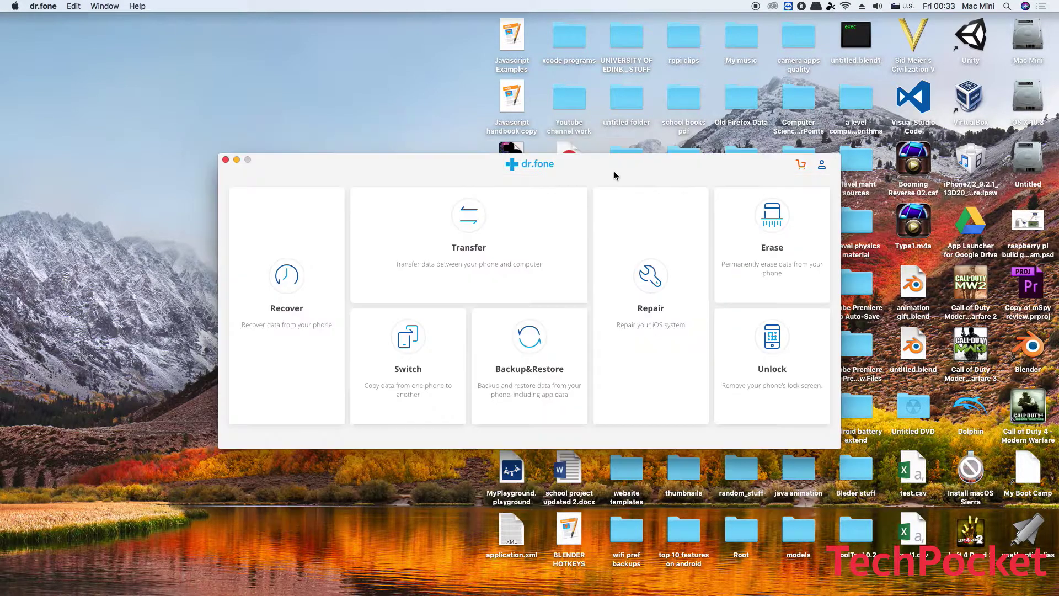
click(782, 364)
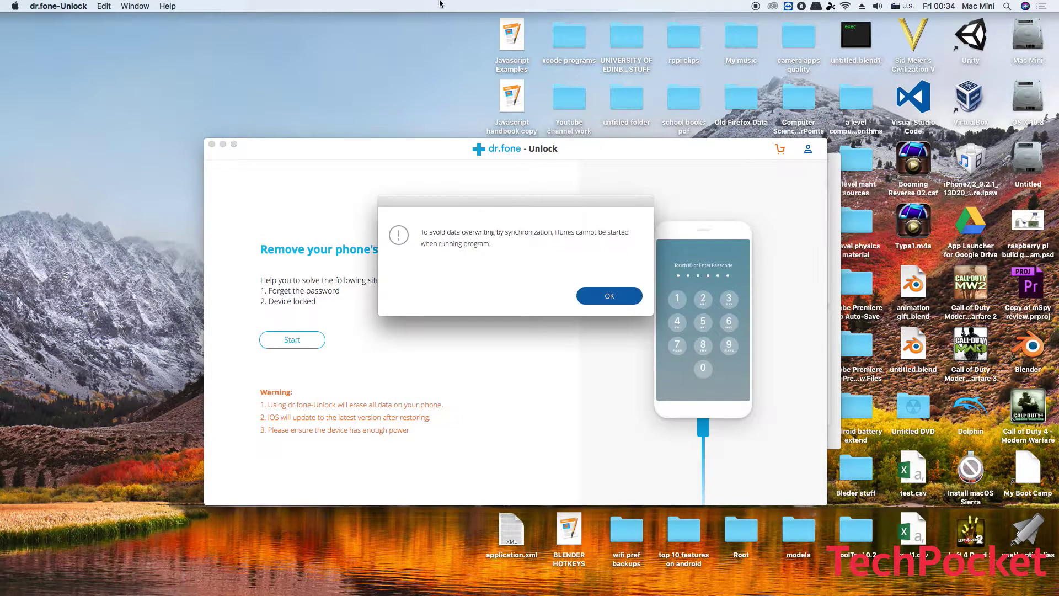
click(610, 298)
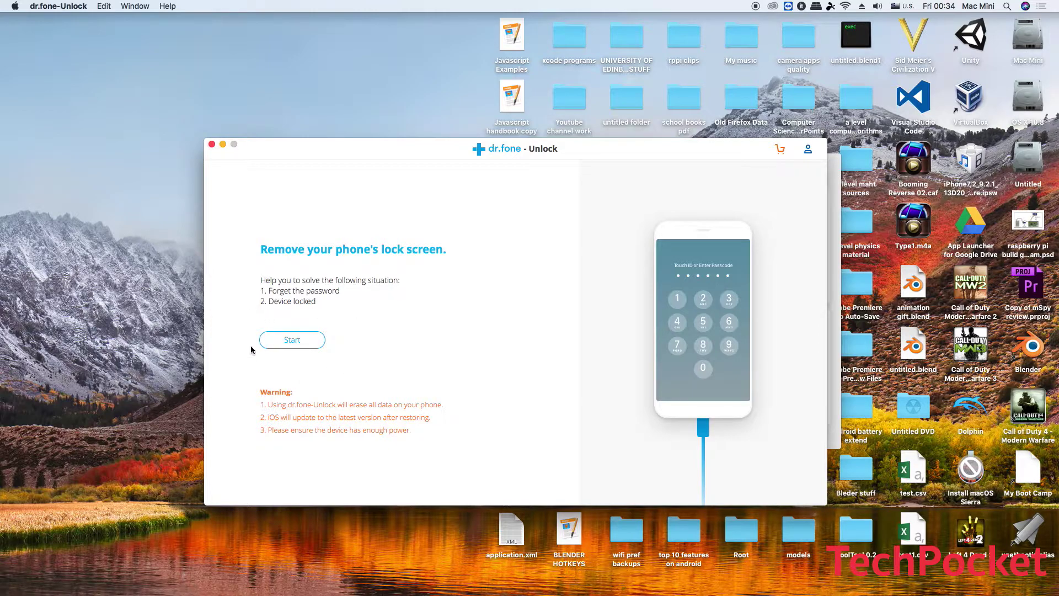
click(300, 345)
click(212, 144)
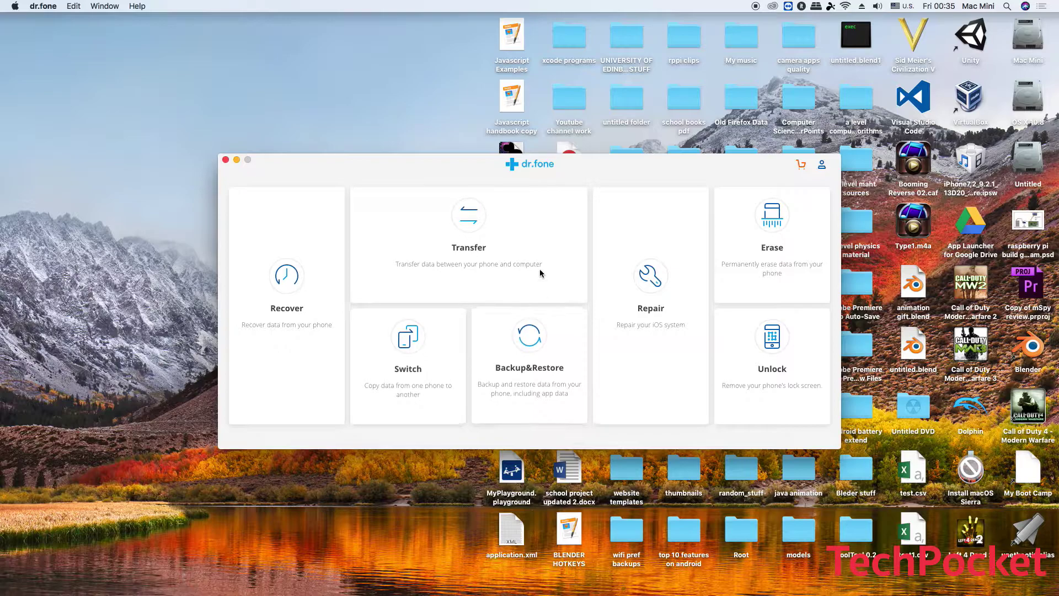
mouse_move(415, 222)
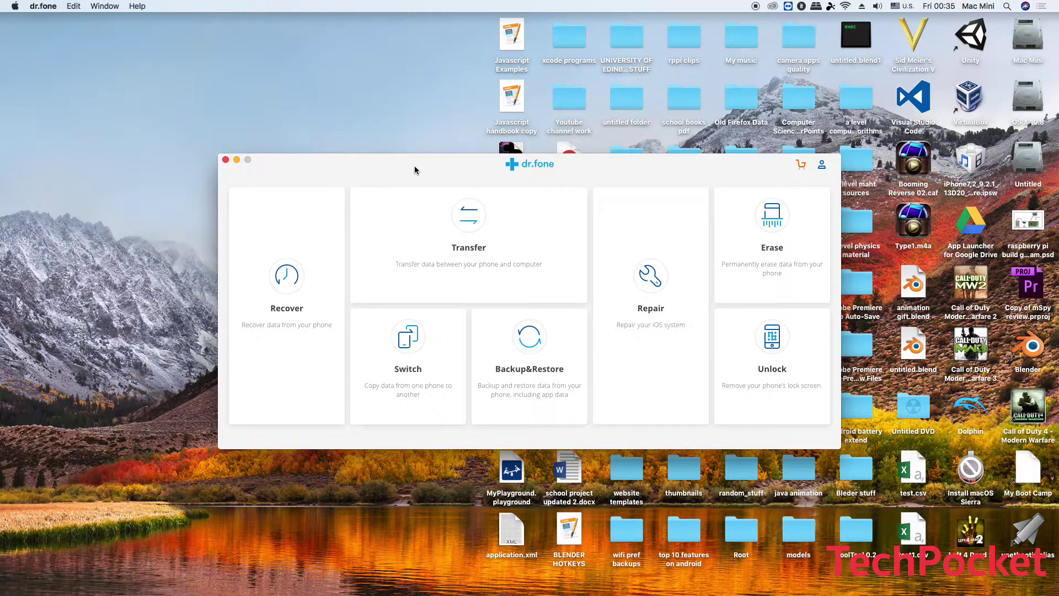